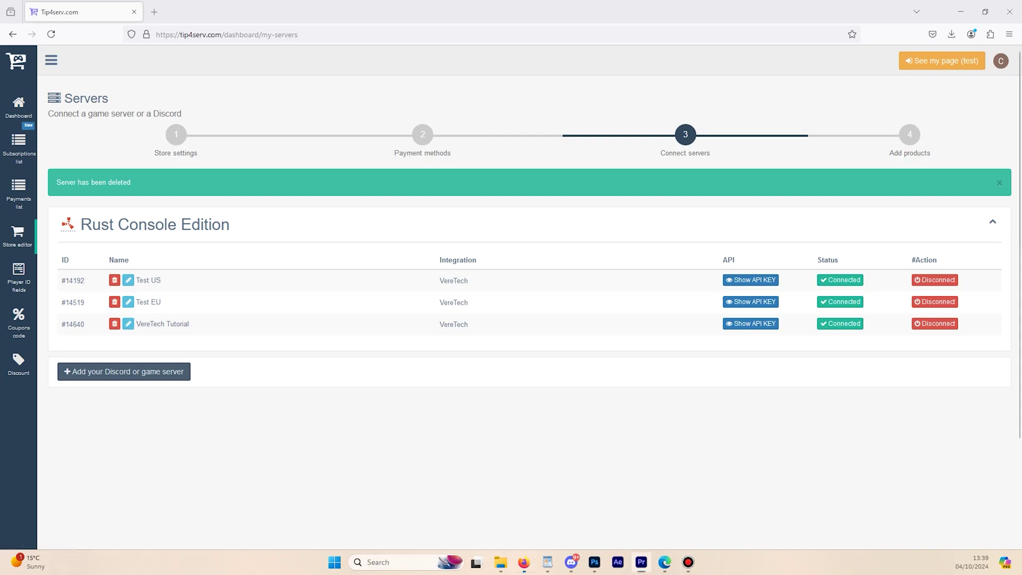
Add a server named "Veretech Tutorial Discord" with the type Discord to the store.
mouse_move(18, 237)
left_click(53, 246)
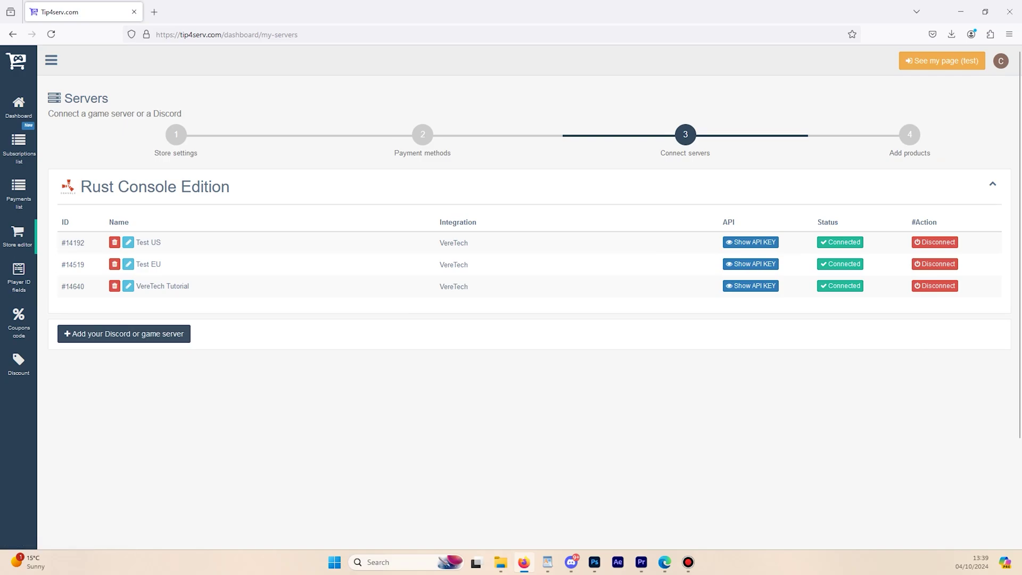
left_click(123, 334)
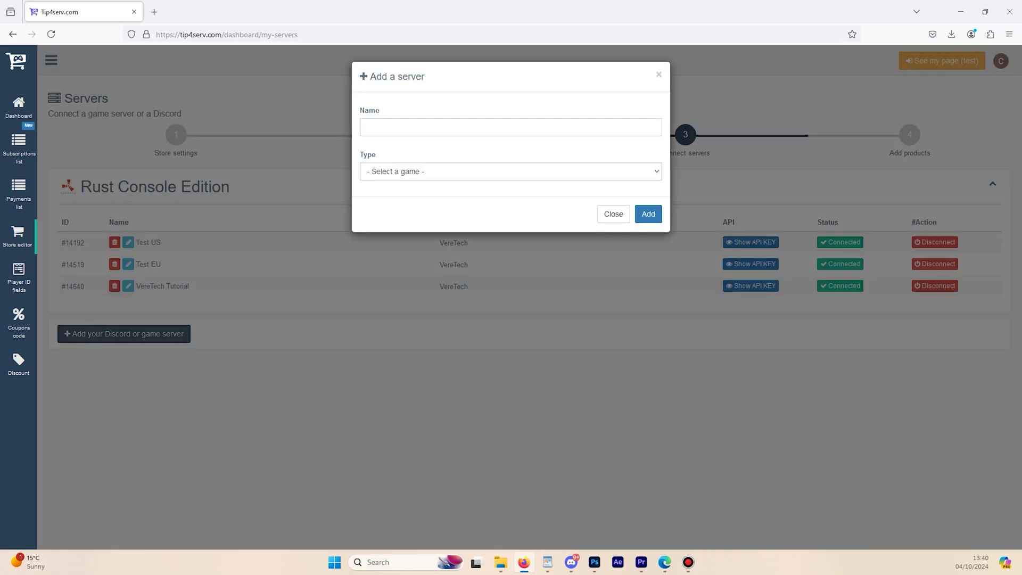
type("Veretech Tutorial Discord")
left_click(510, 171)
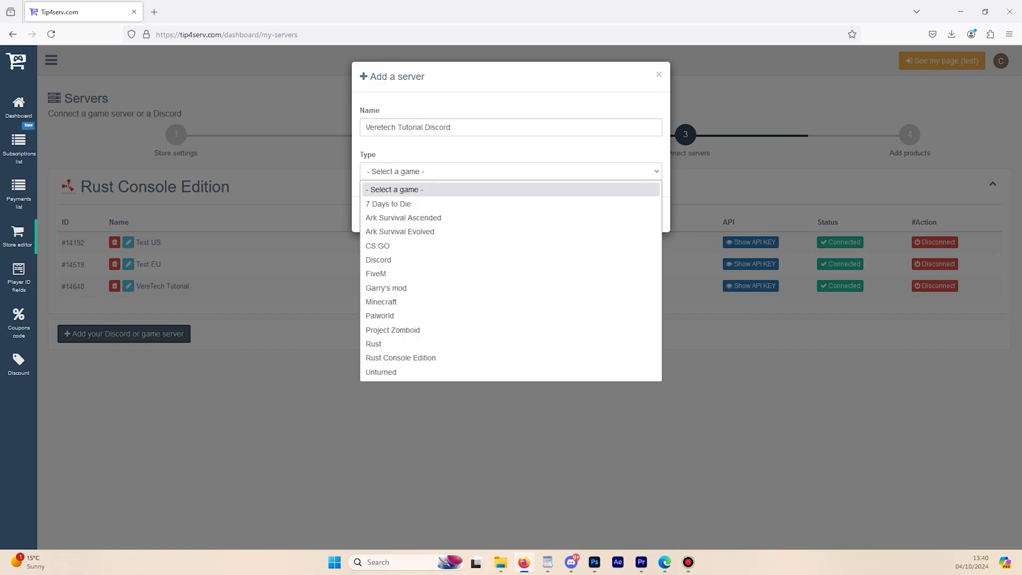
key("Down")
key("Down")
key("Down")
key("Down")
key("Down")
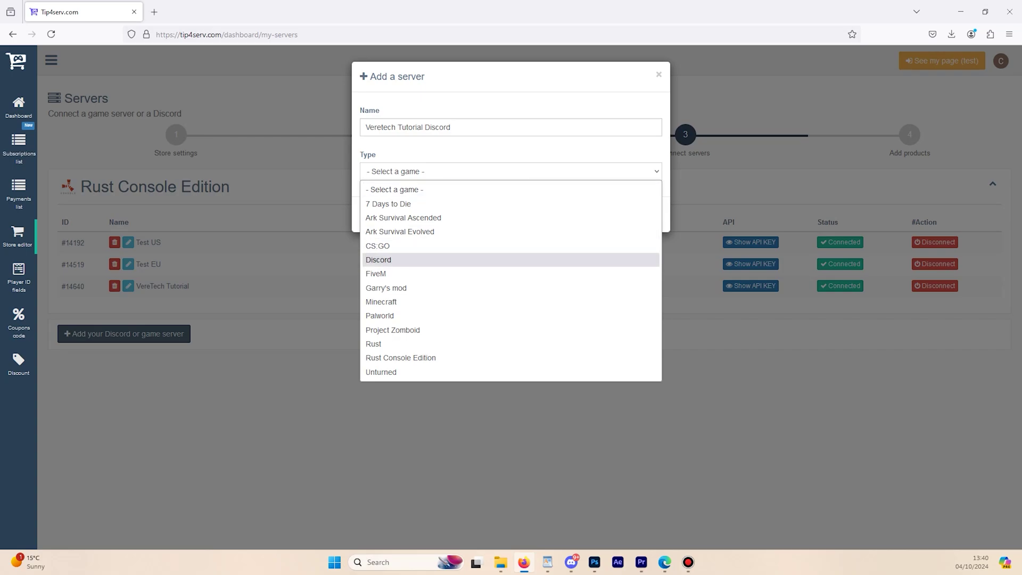
key("Return")
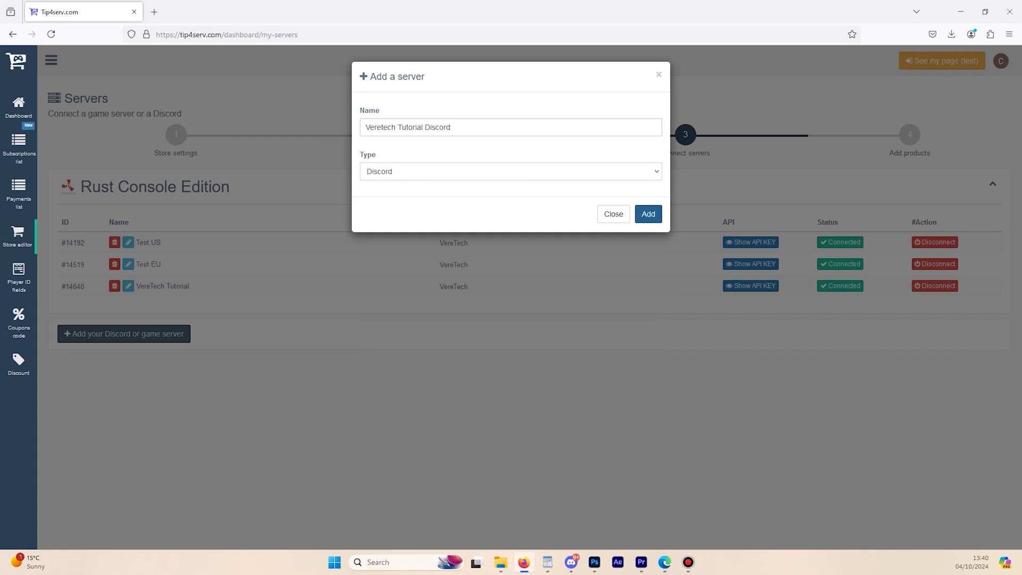
left_click(647, 213)
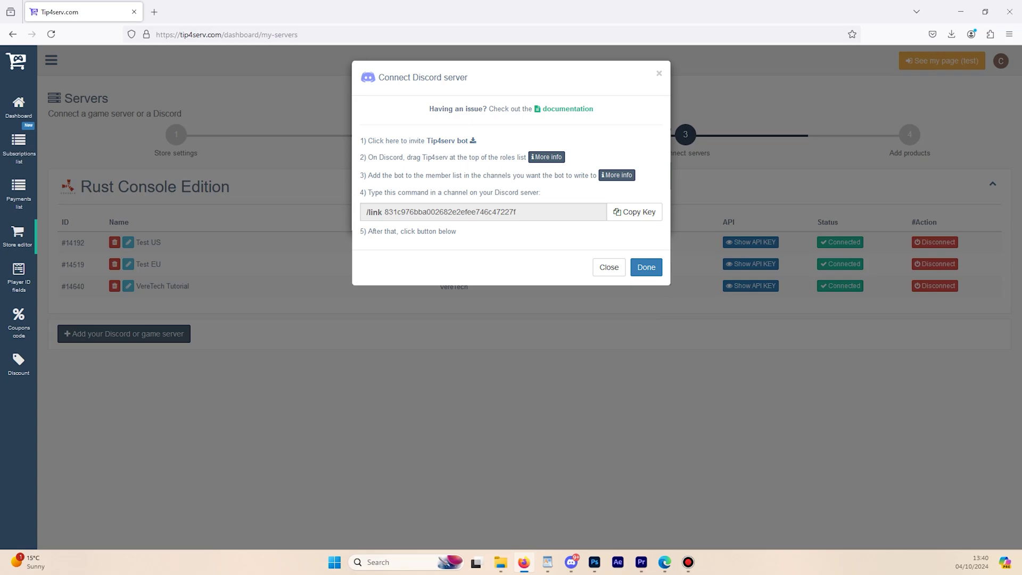
Invite the Tip4serv bot to the VERETECH TUTORIAL Discord server and authorise all its requested permissions.
left_click(447, 140)
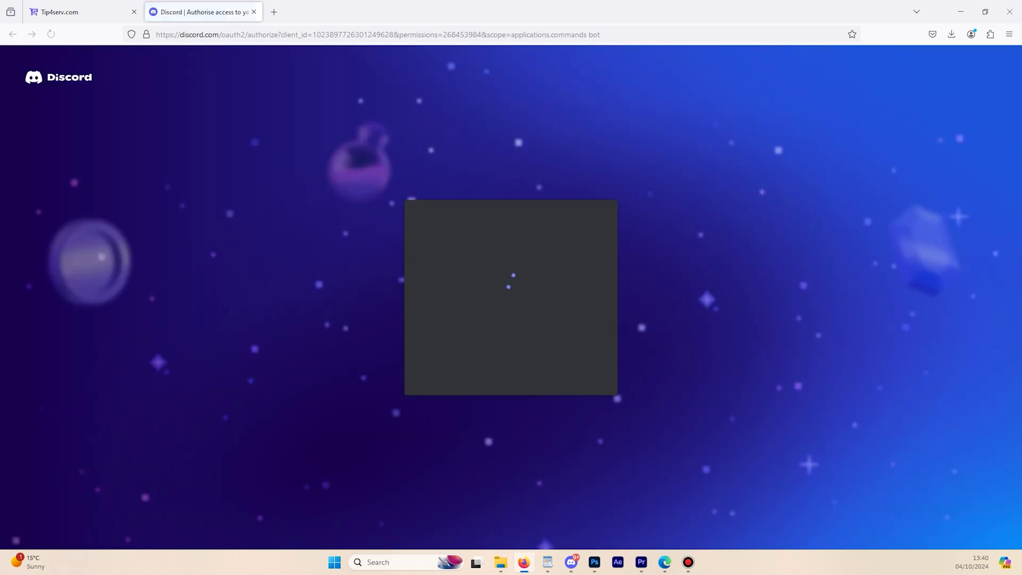
left_click(511, 370)
scroll(511, 440, "down", 1)
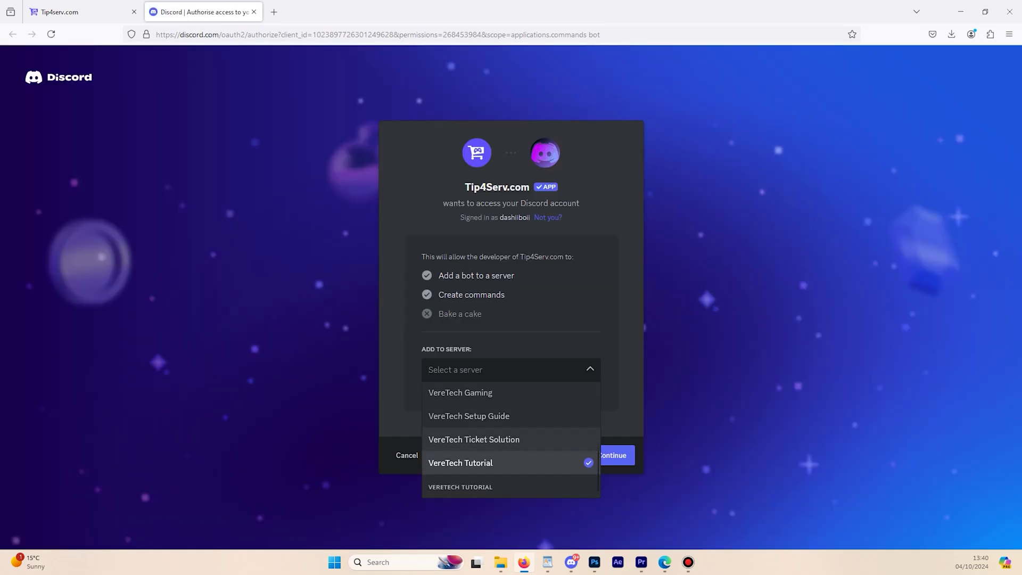
left_click(511, 486)
left_click(612, 455)
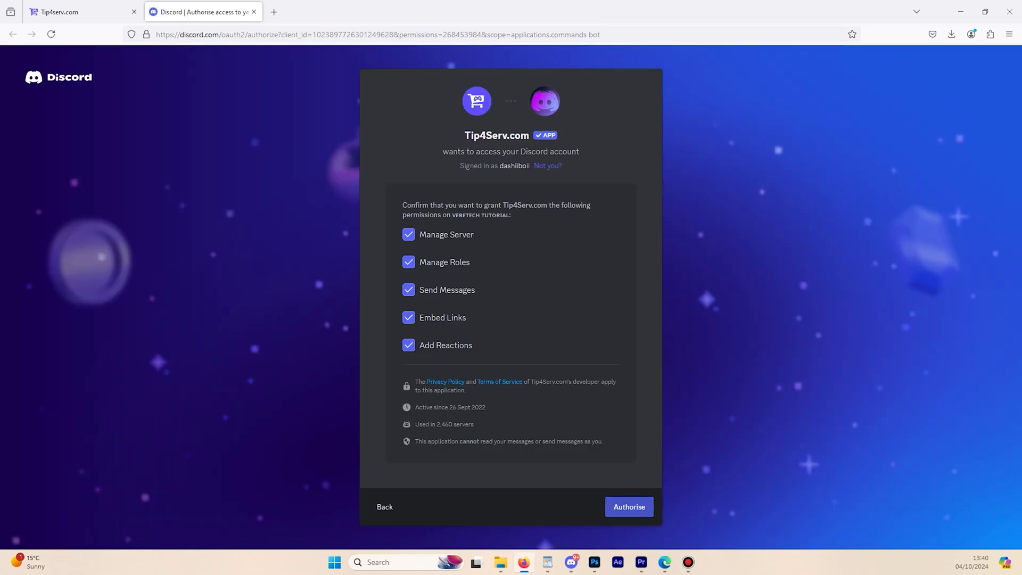
left_click(628, 506)
Switch to Discord and move the Tip4Serv.com role to the top of the VERETECH TUTORIAL server's role list.
left_click(572, 562)
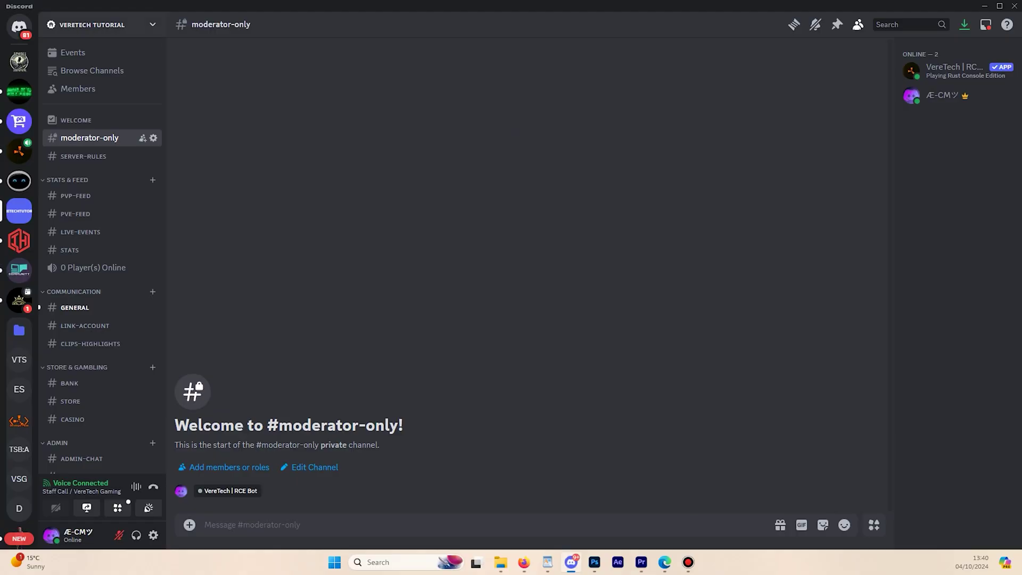
key("alt+Tab")
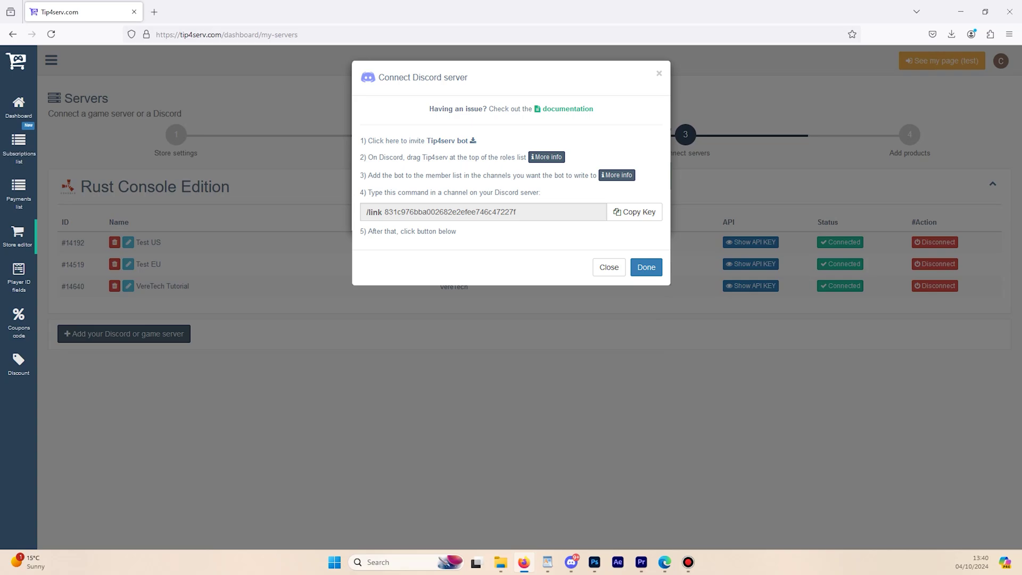
key("alt+Tab")
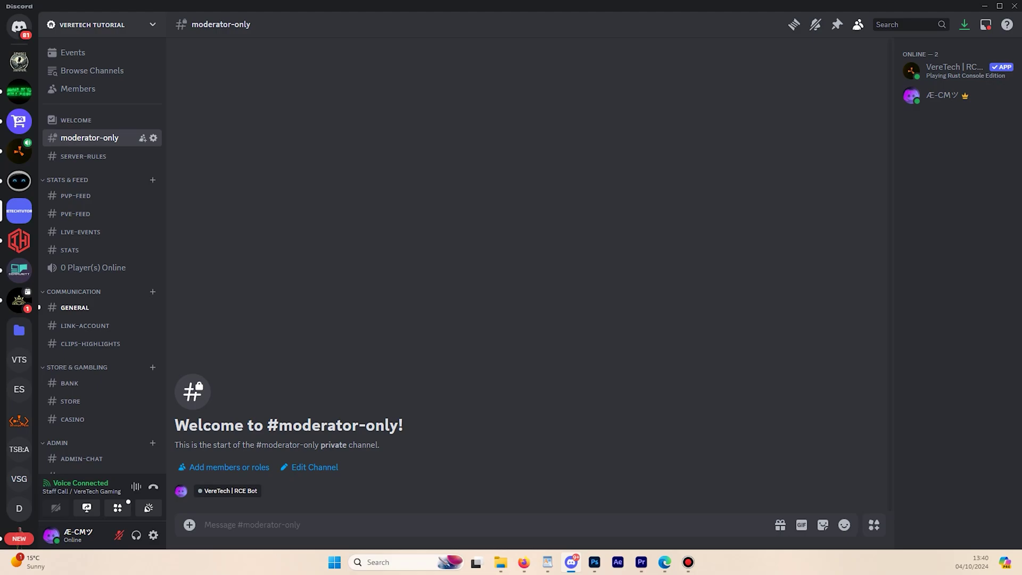
left_click(101, 24)
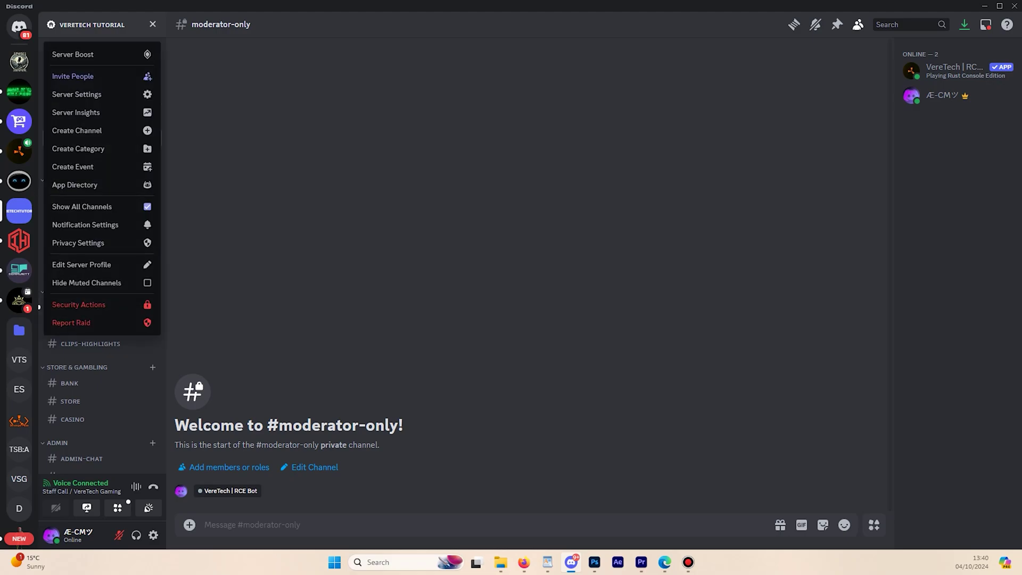
left_click(77, 94)
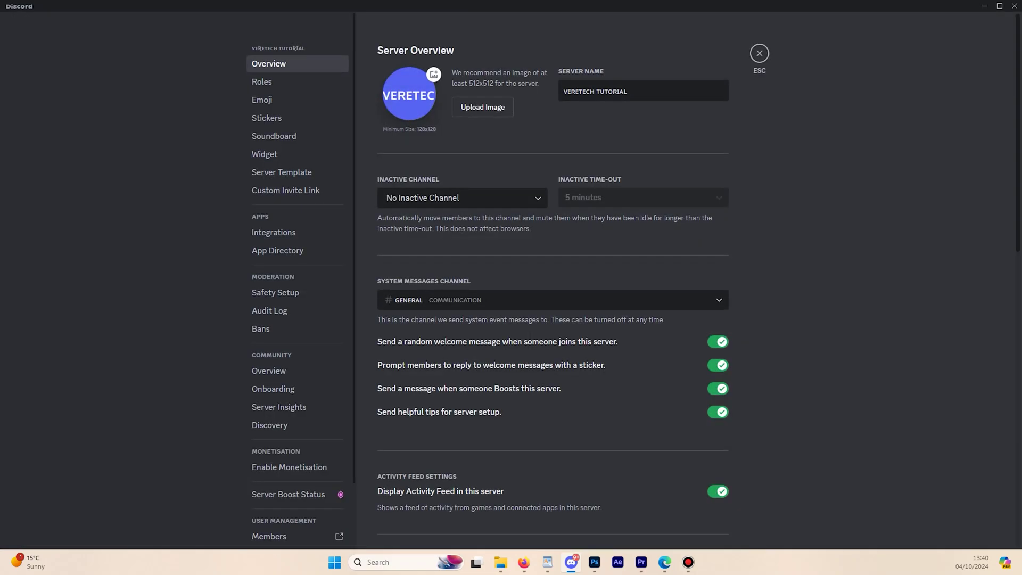
left_click(267, 82)
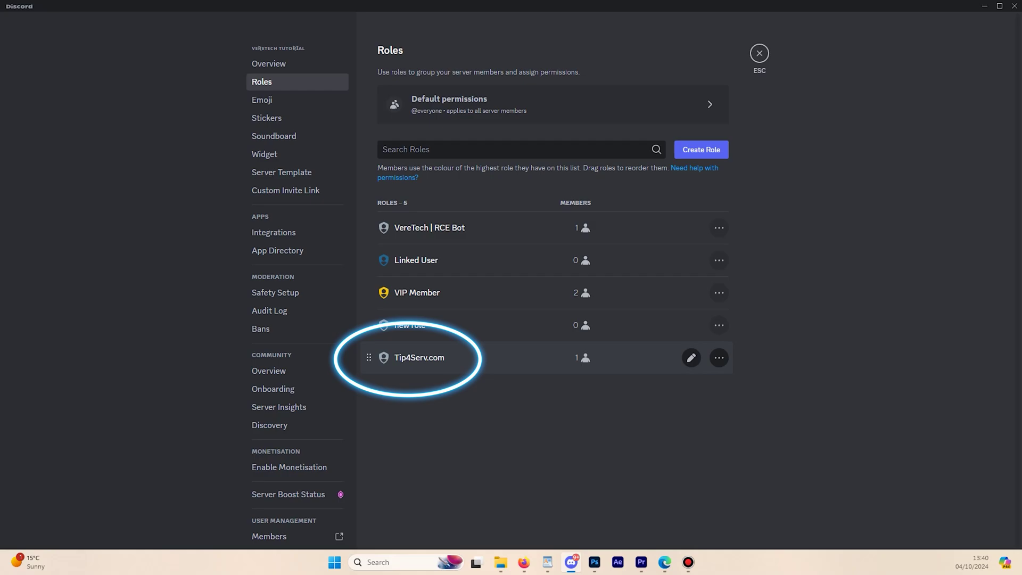
left_click_drag(405, 357, 404, 224)
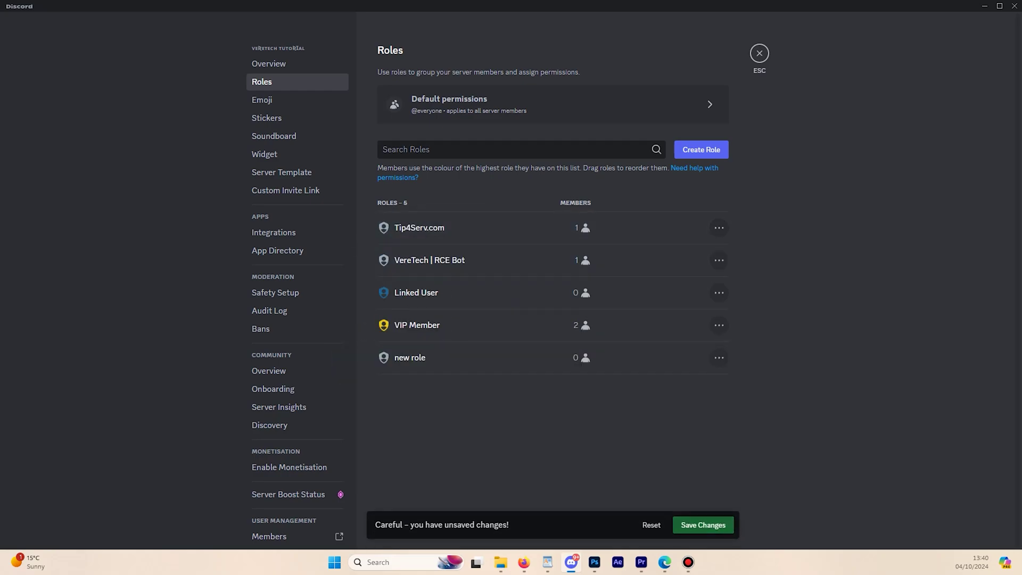
Run Tip4Serv's /link command in the moderator-only channel of Discord, pasting the store's secret key as its secret_key option.
key("alt+Tab")
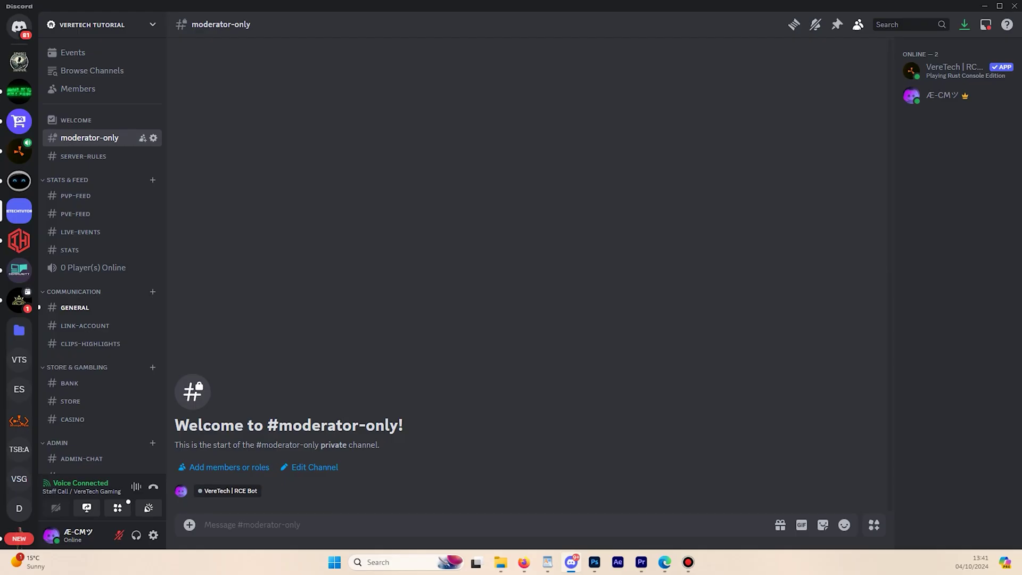
type("/link")
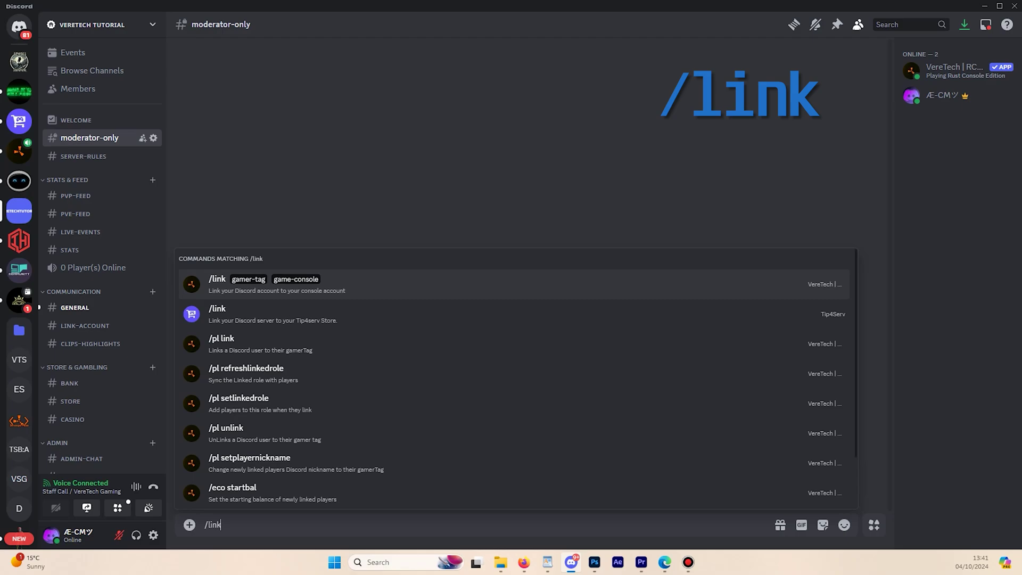
key("Down")
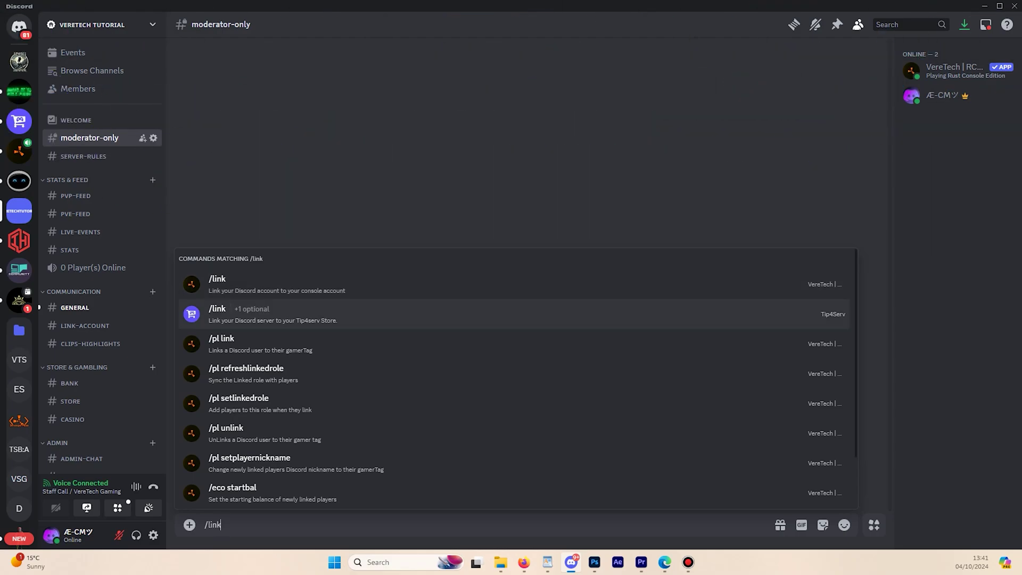
key("Return")
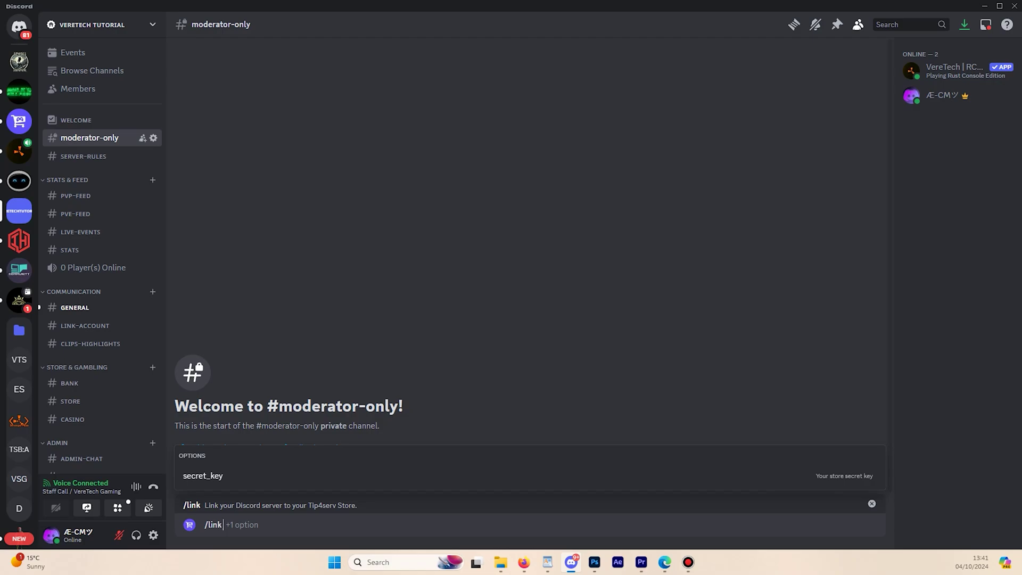
key("Down")
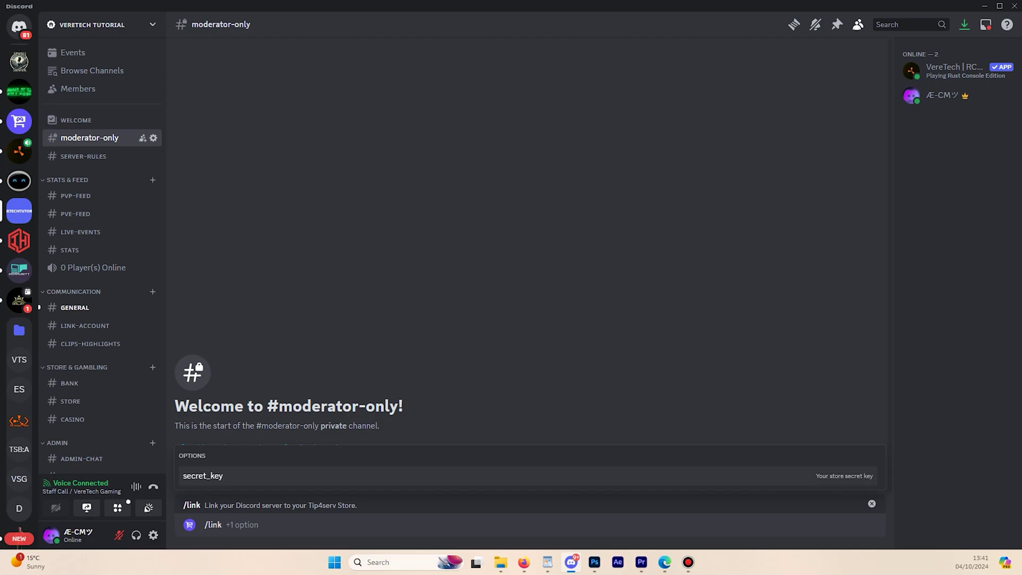
key("Return")
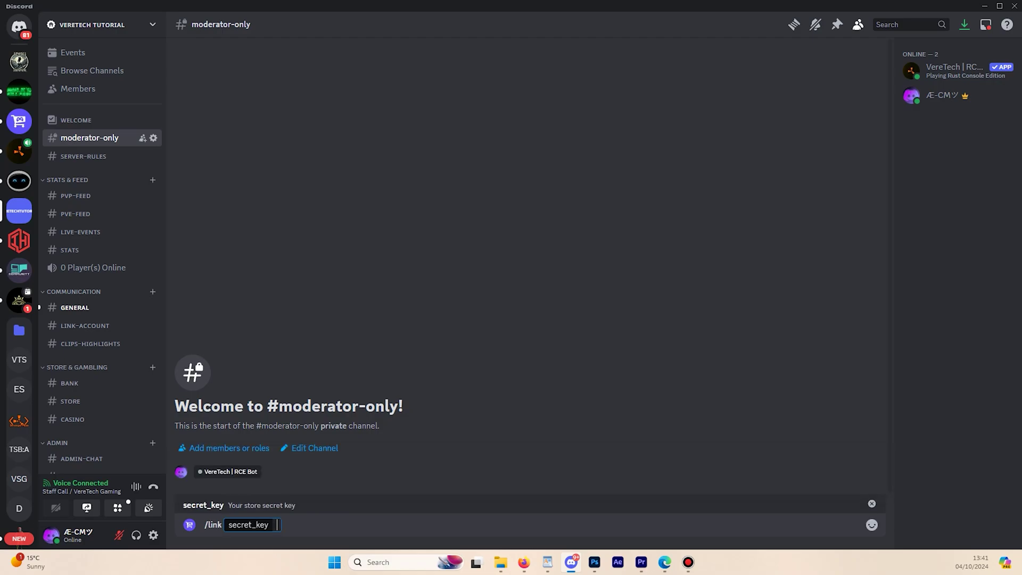
key("ctrl+v")
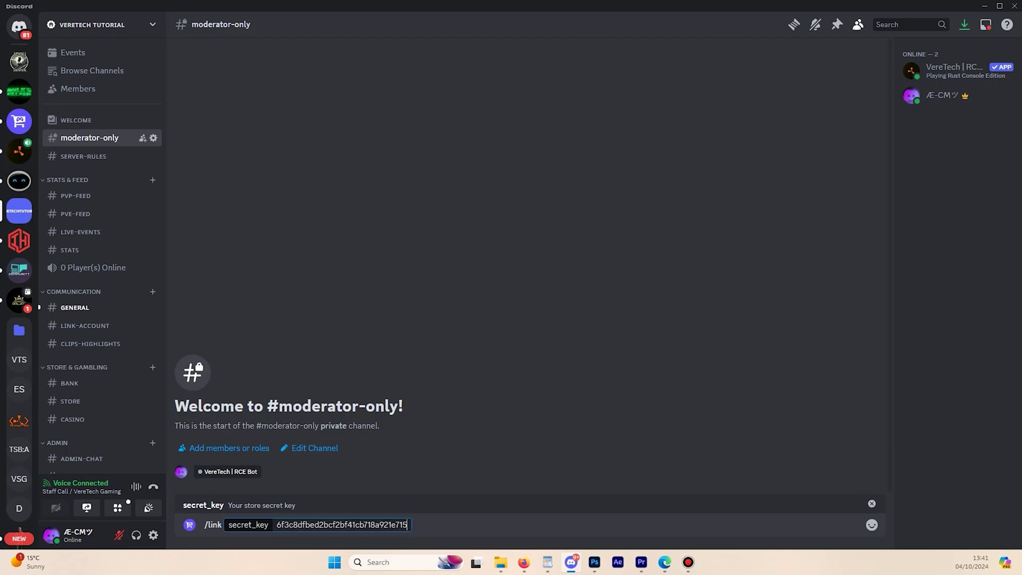
key("Return")
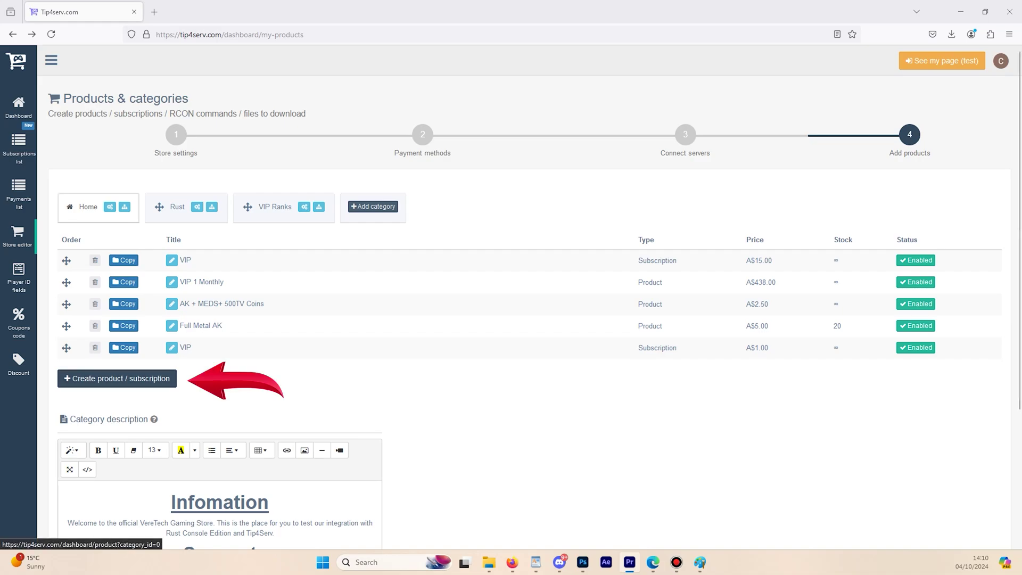
In the Tip4serv store, create a product titled VIP with a price of AUD 1 and enable its subscription option.
left_click(117, 378)
type("VIP")
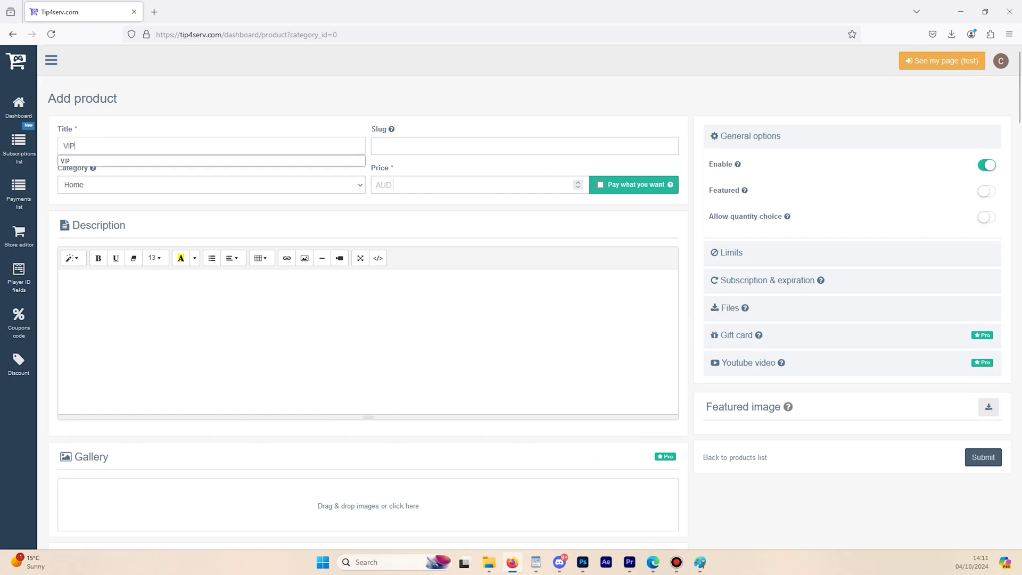
left_click(395, 185)
type("1")
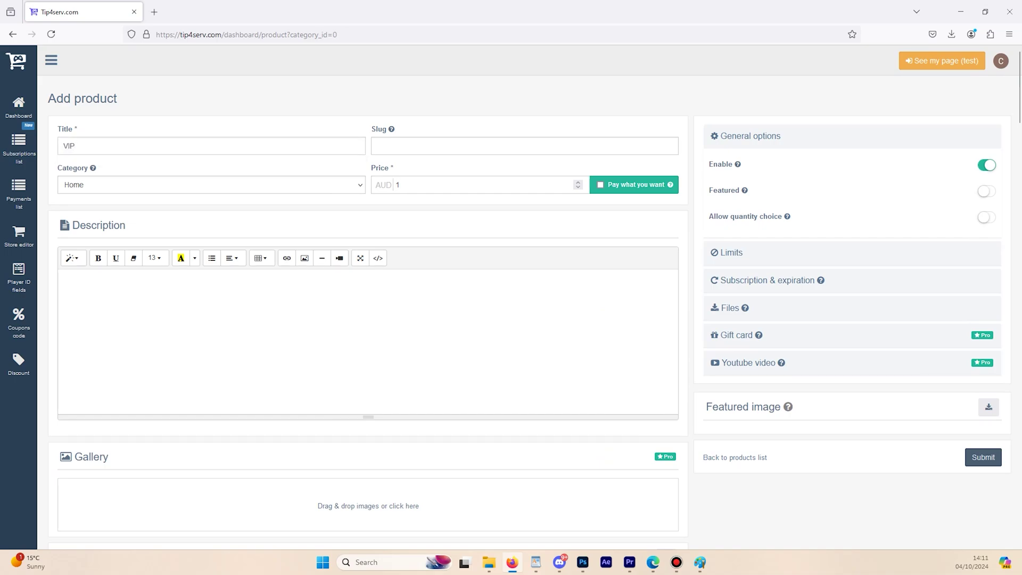
left_click(767, 280)
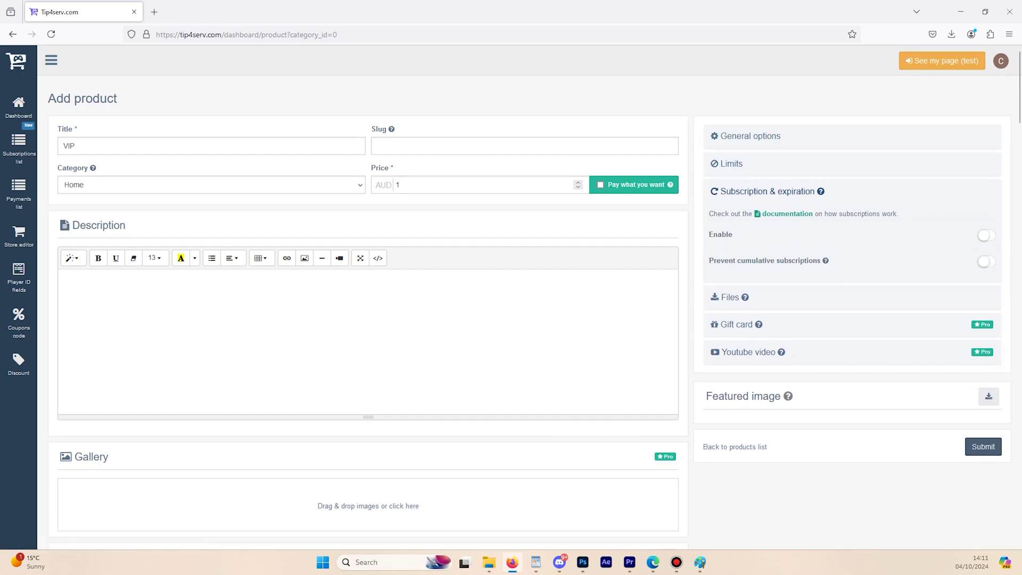
left_click(986, 235)
Add the VereTech Tutorial game server and the Veretech Tutorial Discord server to the product's server commands and Discord roles.
scroll(511, 296, "down", 3)
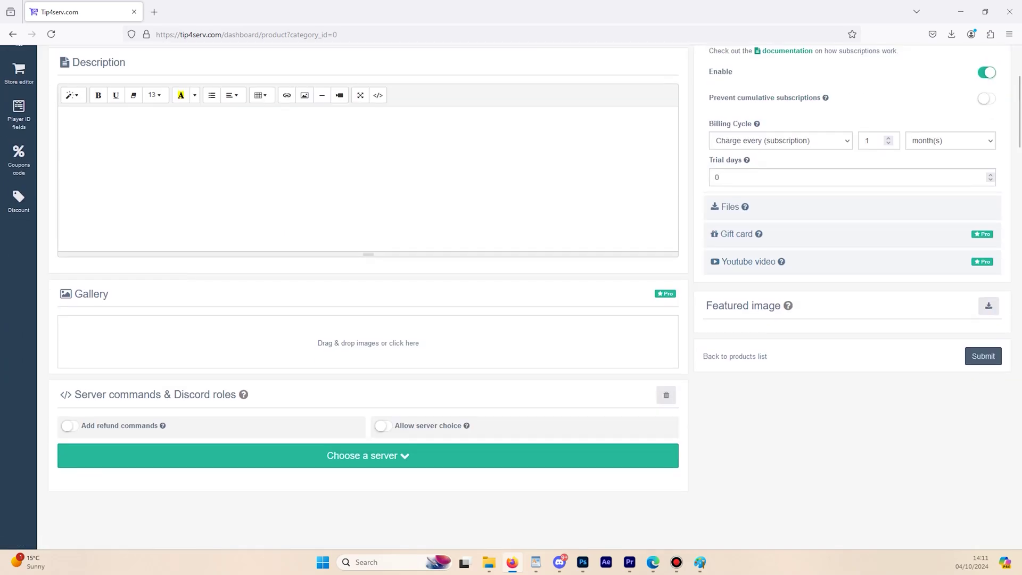
scroll(367, 296, "down", 2)
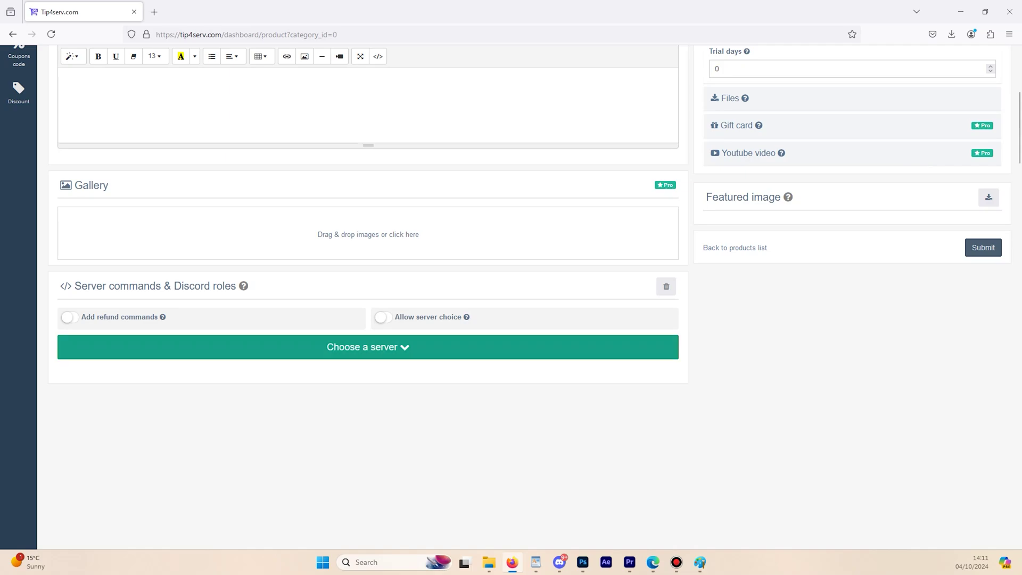
left_click(368, 347)
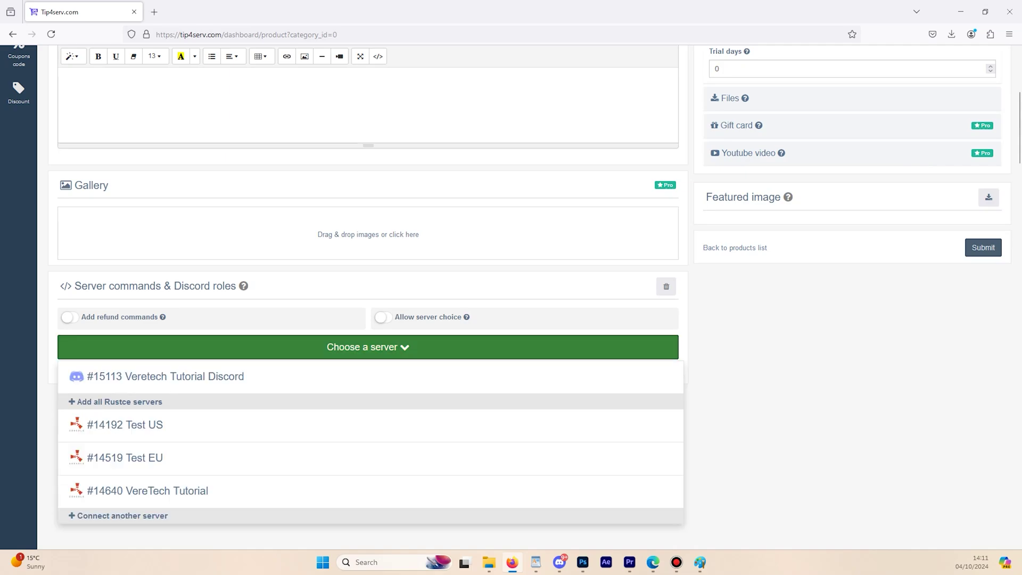
left_click(148, 491)
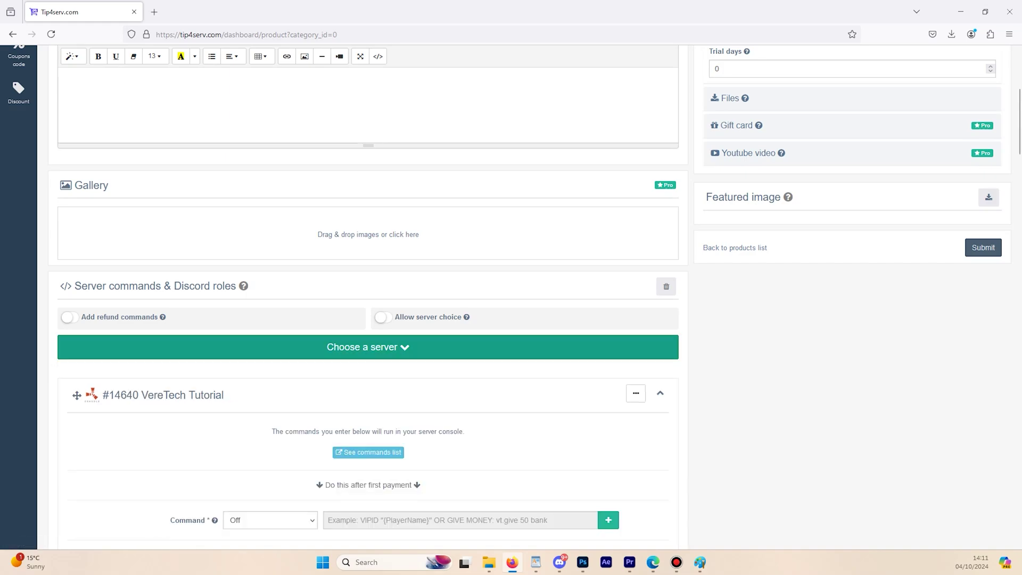
scroll(368, 296, "down", 3)
left_click(368, 184)
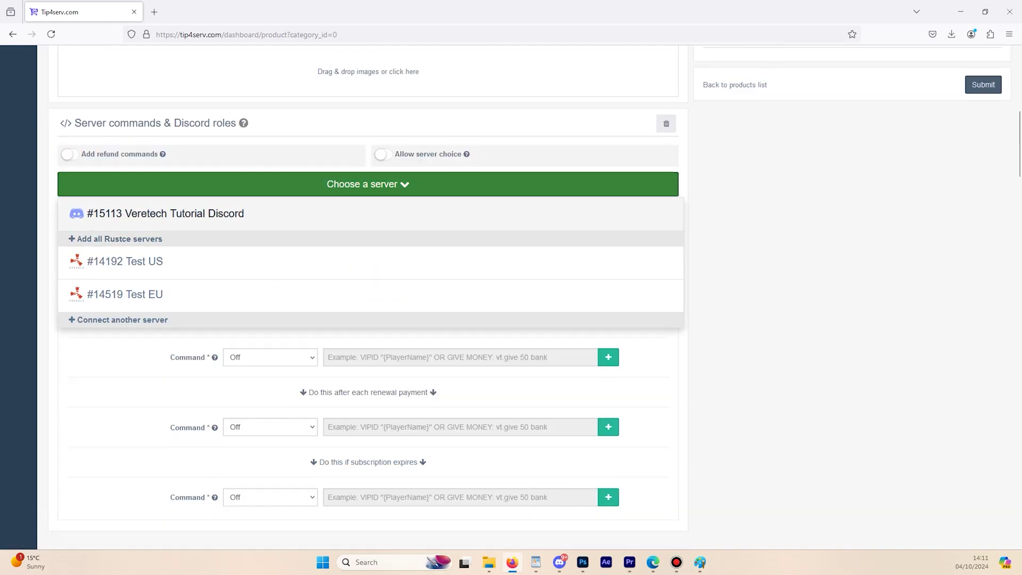
left_click(165, 213)
For the Veretech Tutorial Discord, give the VIP Member role after the first payment.
scroll(530, 298, "down", 2)
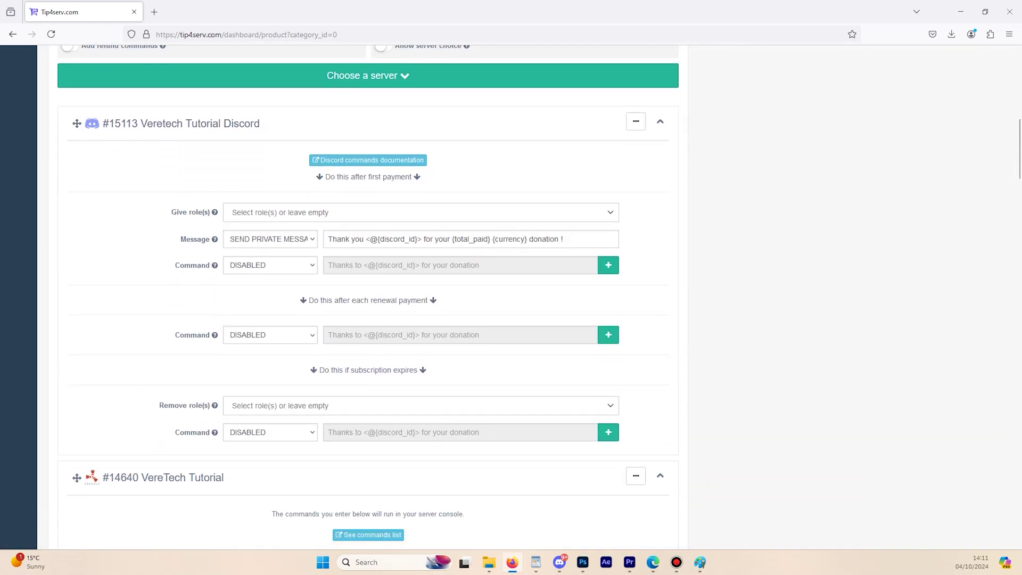
scroll(368, 296, "down", 4)
scroll(368, 296, "up", 4)
scroll(368, 293, "down", 4)
scroll(368, 293, "up", 4)
scroll(368, 293, "down", 1)
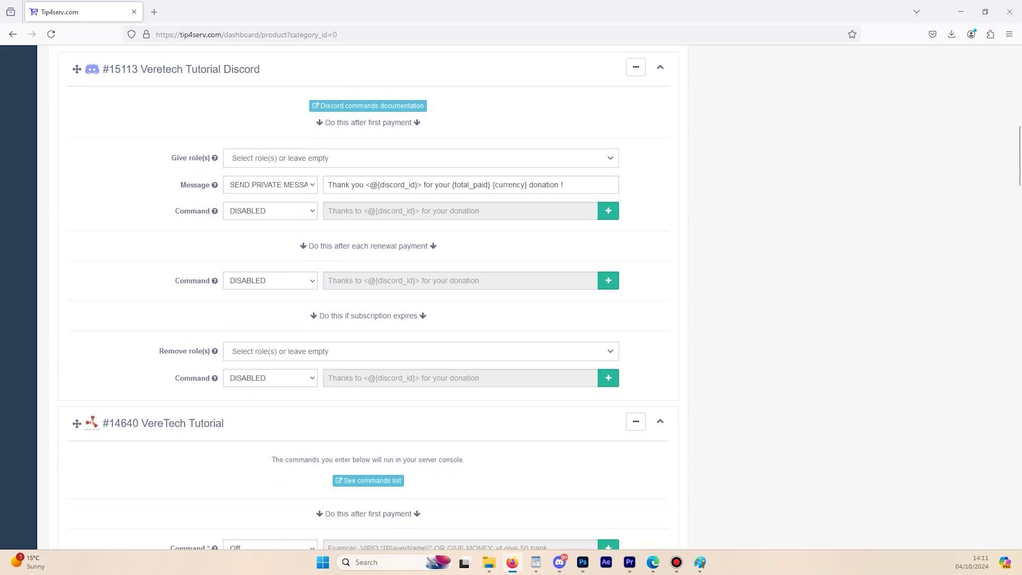
left_click(420, 158)
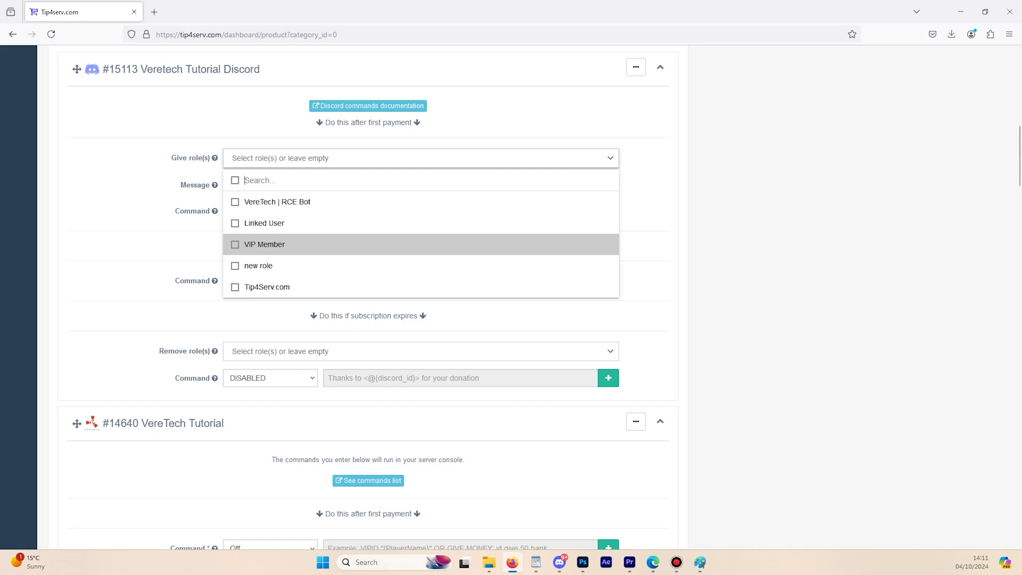
left_click(264, 244)
key("Escape")
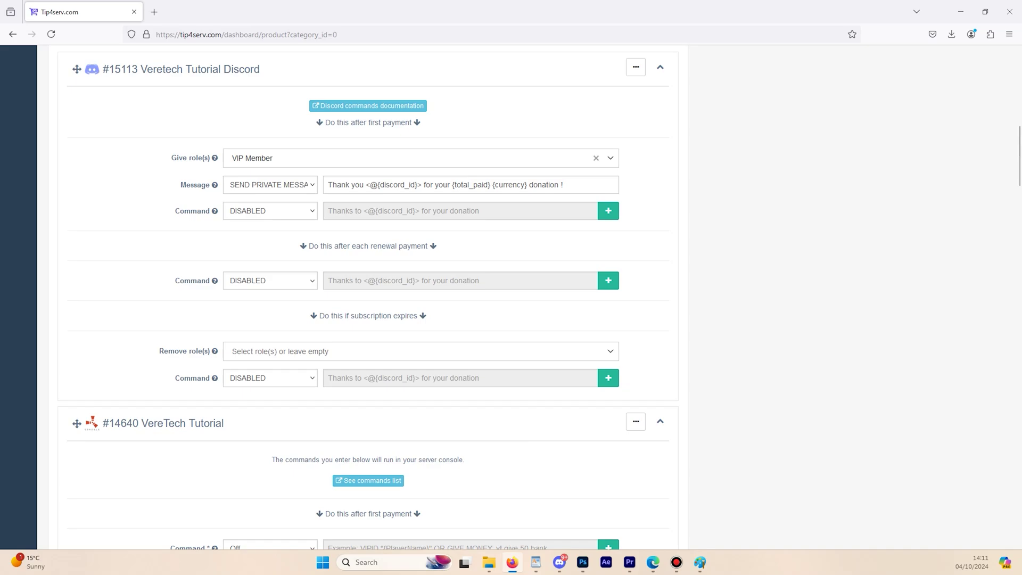
For the Veretech Tutorial Discord, remove the VIP Member role if the subscription expires.
left_click(301, 352)
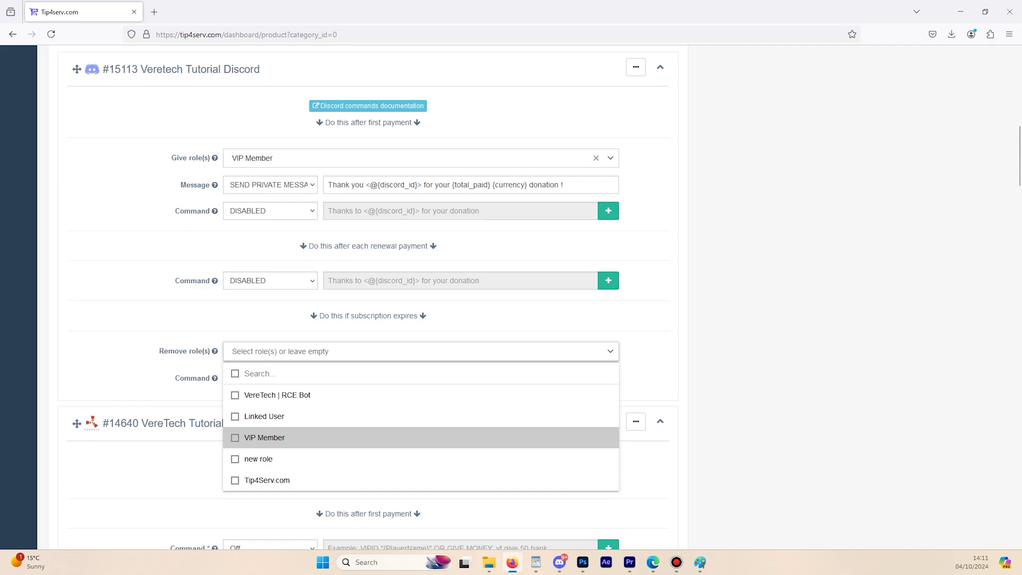
key("Return")
key("Escape")
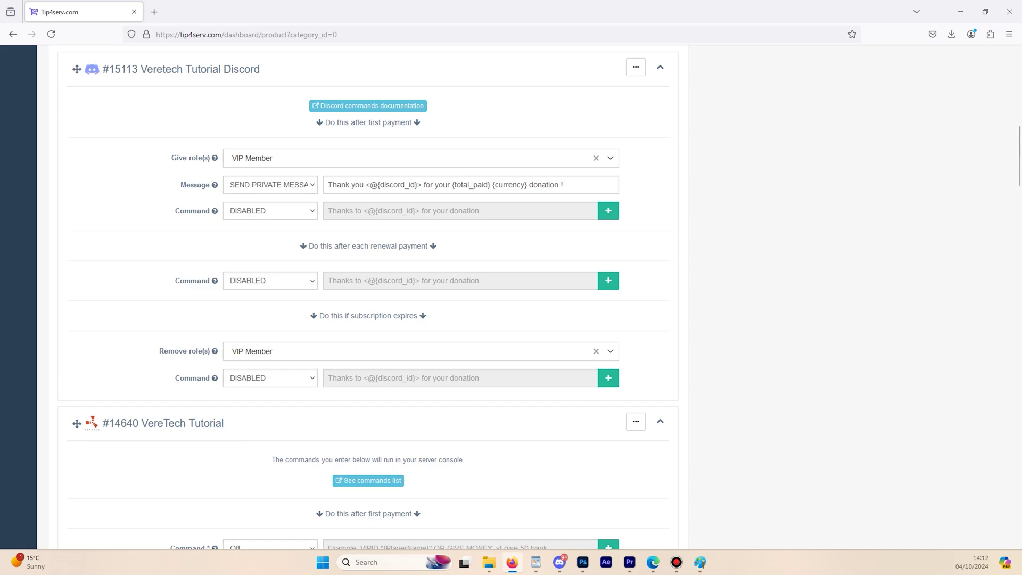
Review the first-payment message's destination and text, keeping SEND PRIVATE MESSAGE, and open the Discord commands documentation.
left_click(270, 185)
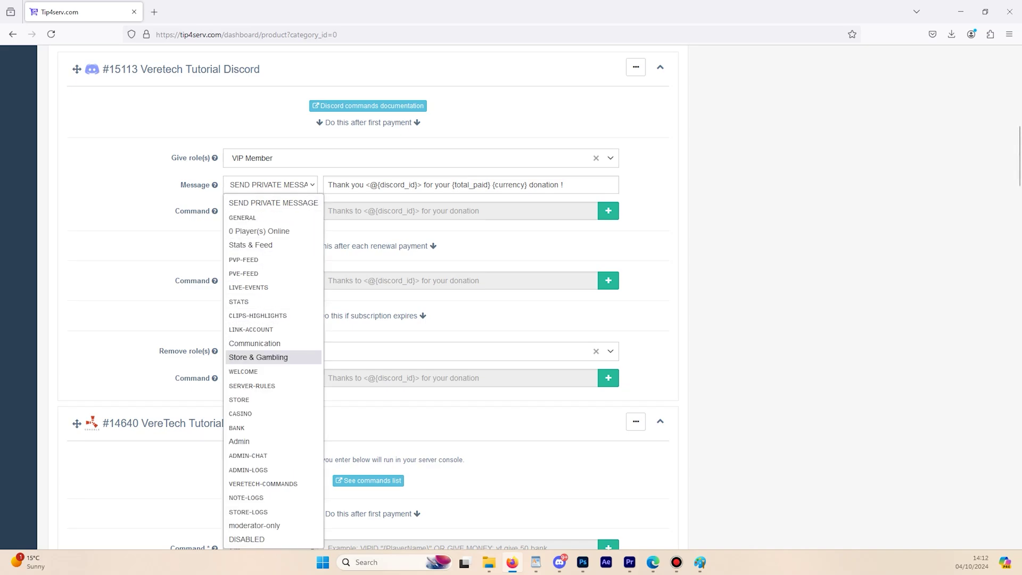
left_click(273, 203)
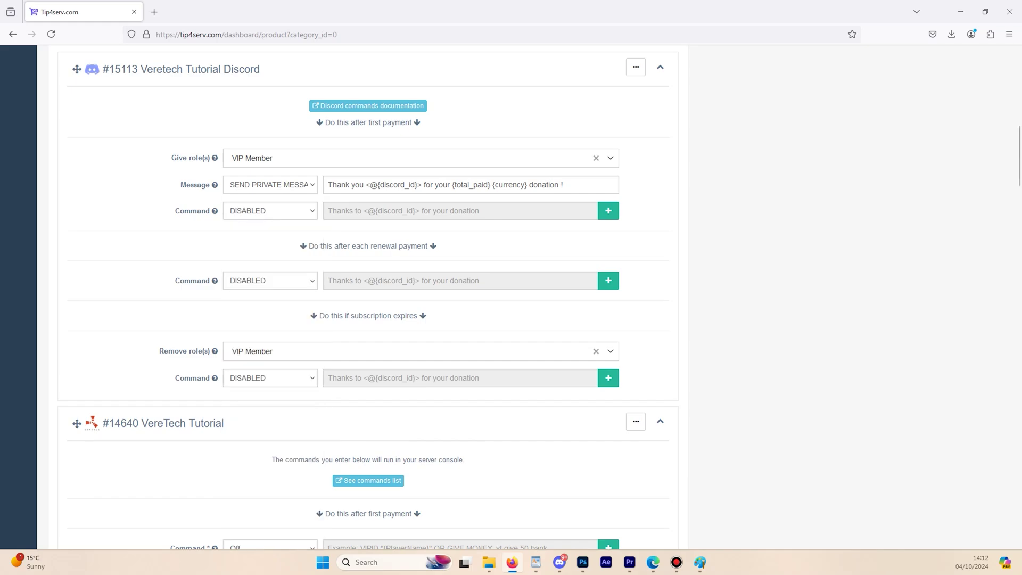
left_click_drag(378, 185, 425, 185)
left_click_drag(451, 185, 564, 185)
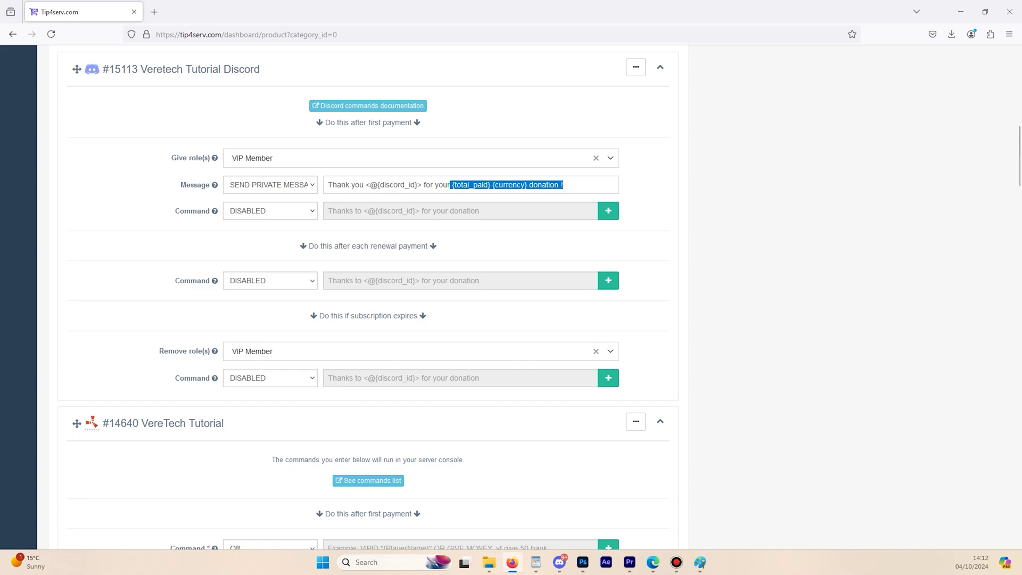
left_click(564, 184)
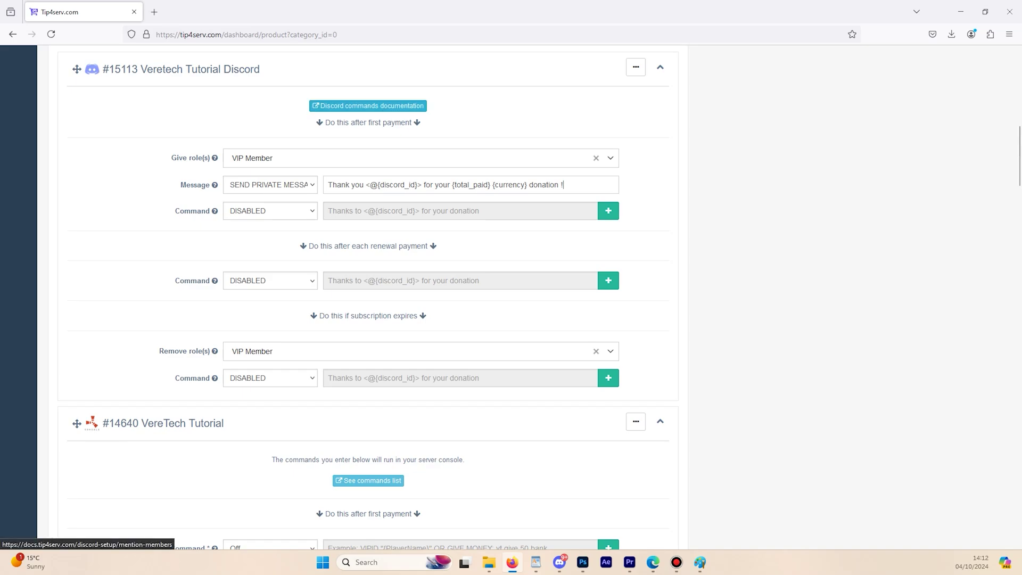
left_click(368, 105)
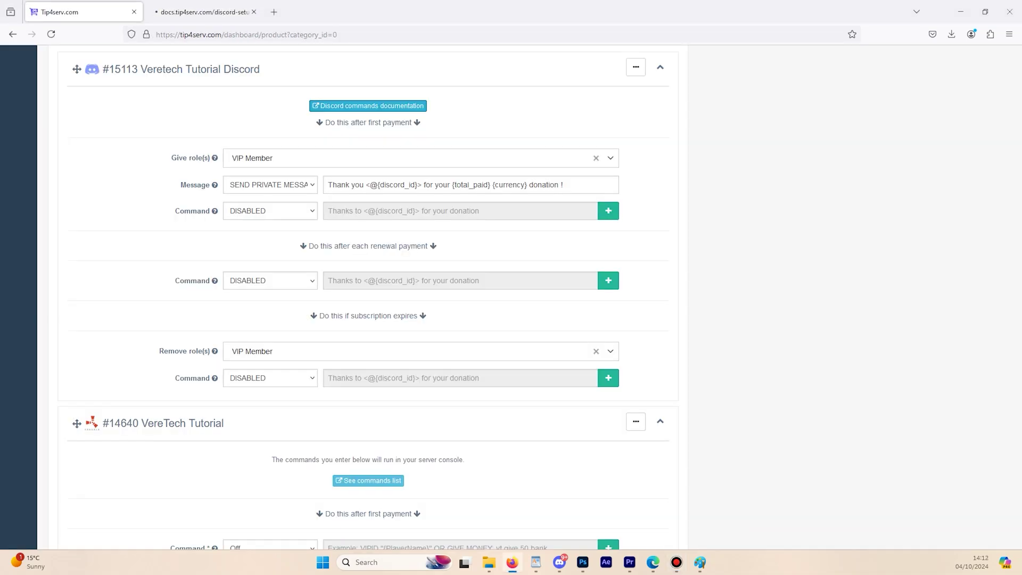
For the VereTech Tutorial game server, set the first-payment command to Run with VIPID {PlayerName}".
scroll(367, 293, "down", 4)
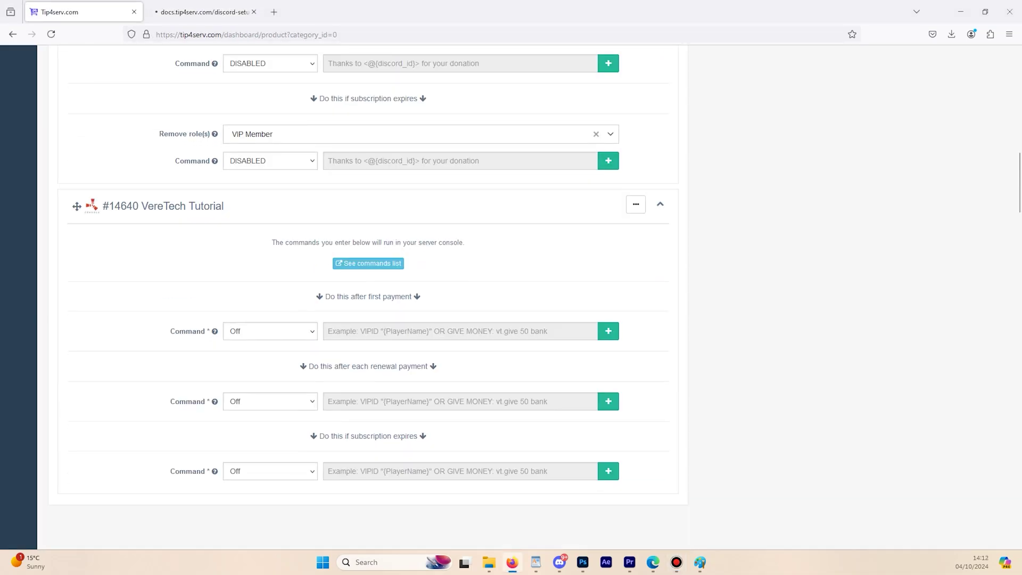
scroll(368, 293, "down", 2)
left_click(270, 222)
left_click(240, 254)
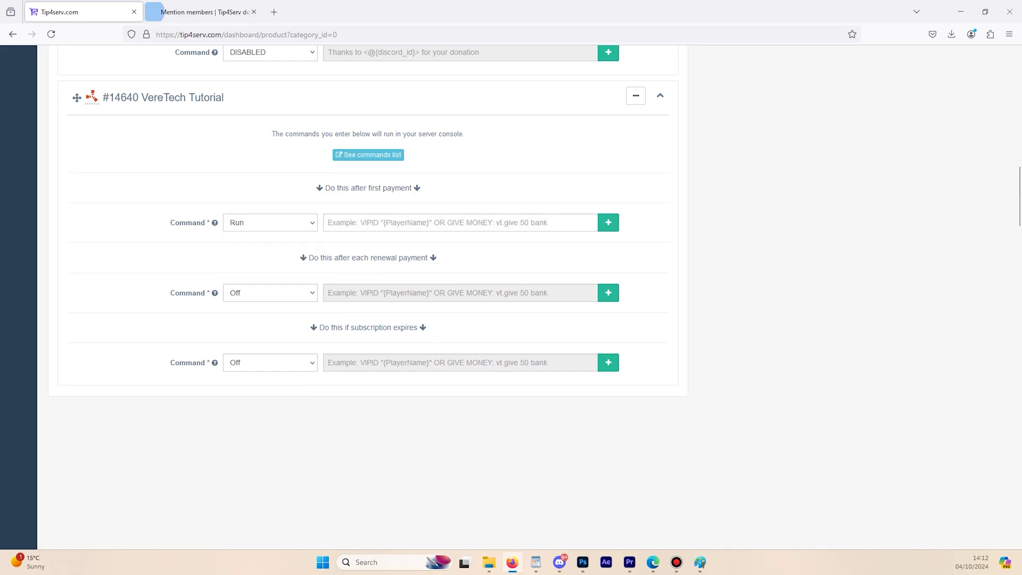
left_click(460, 222)
type("VIPID {PlayerName}\"")
For the VereTech Tutorial game server, set the subscription-expiry command to Run with RemoveVIPID {PlayerName}".
left_click(270, 362)
left_click(240, 394)
left_click(460, 362)
type("Remo")
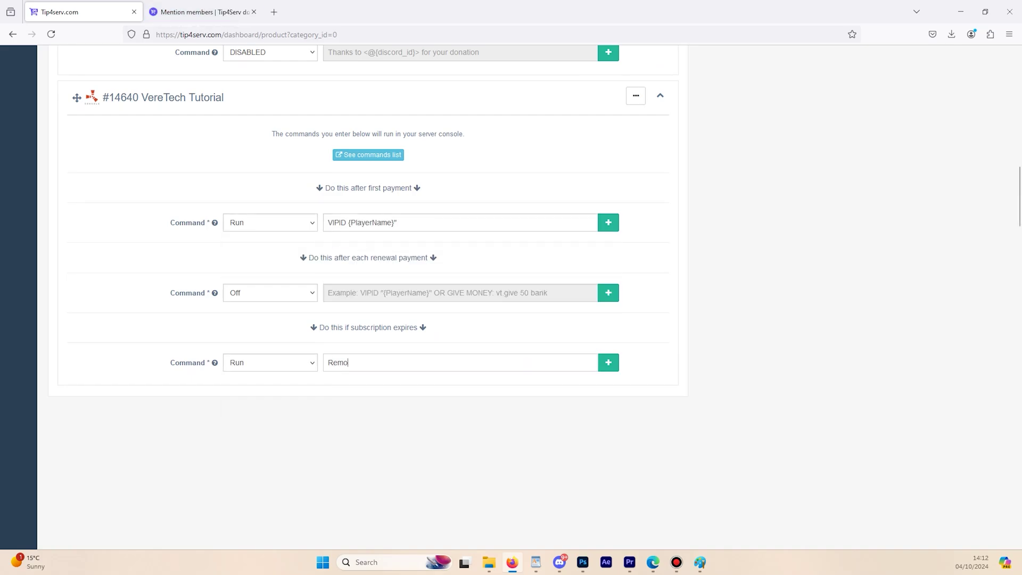
type("veVIPID {PlayerName}\"")
Submit the VIP product with its configured Discord roles and server commands.
scroll(367, 293, "up", 6)
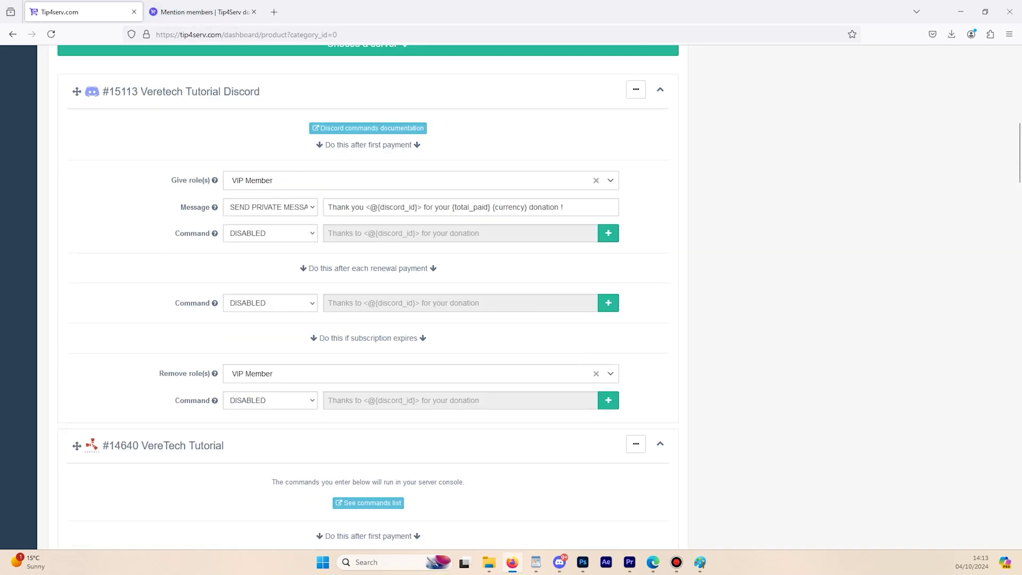
scroll(368, 293, "up", 7)
left_click(983, 356)
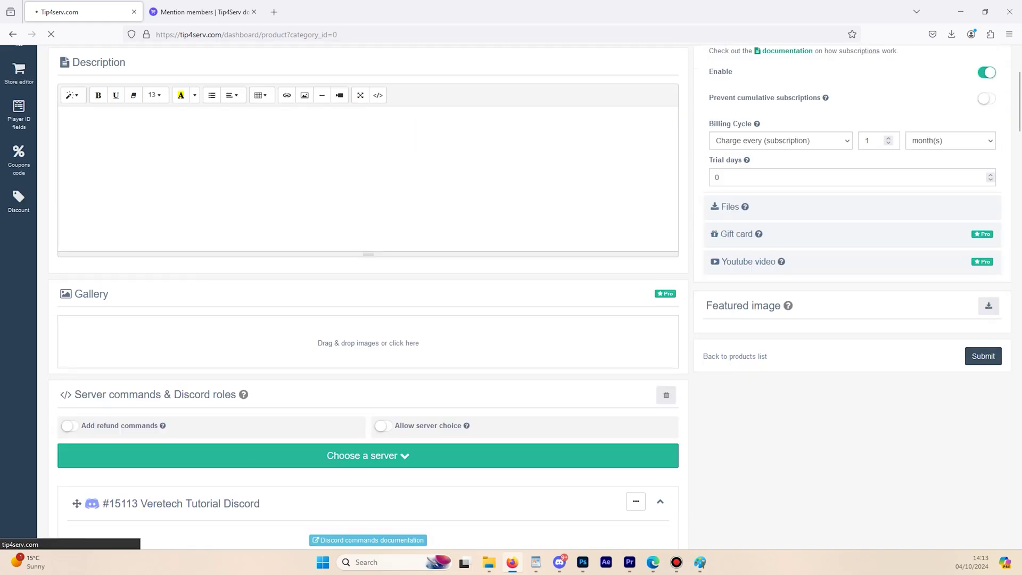